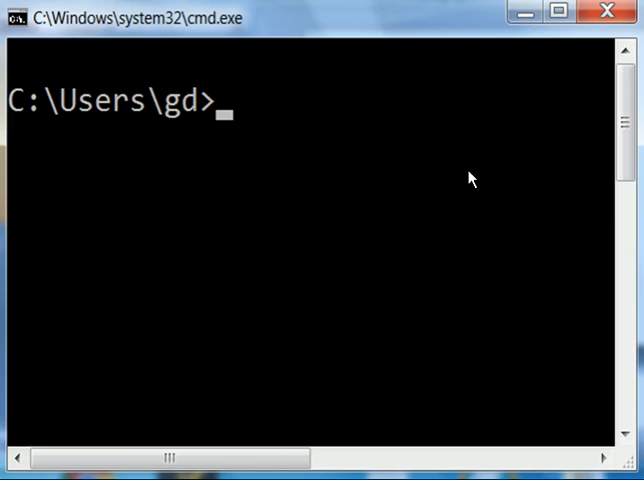
text(notepad)
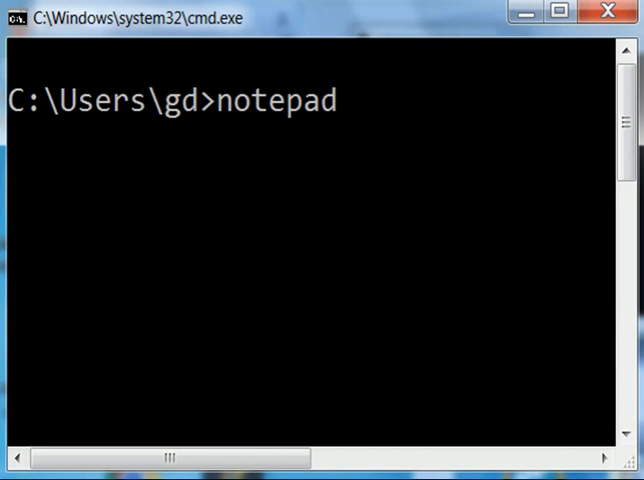
- Run notepad at the C:\Users\gd> prompt to launch Notepad
key(Return)
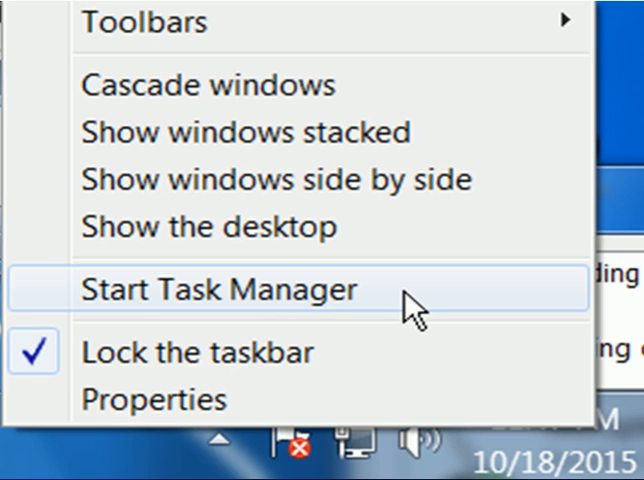
- Show Task Manager's process list and read notepad.exe's PID 2620
click(410, 295)
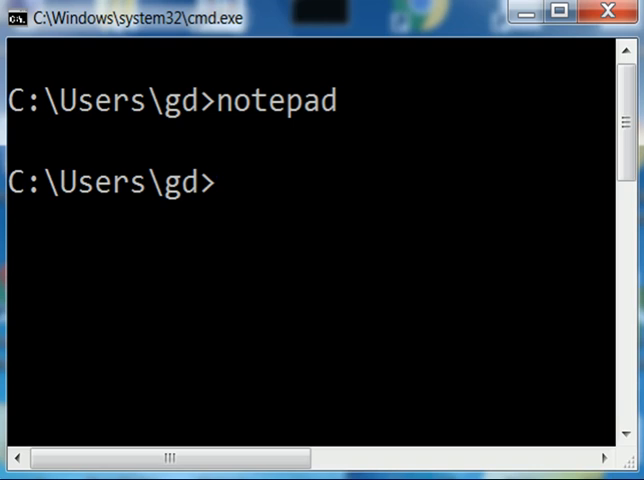
text(taskkill)
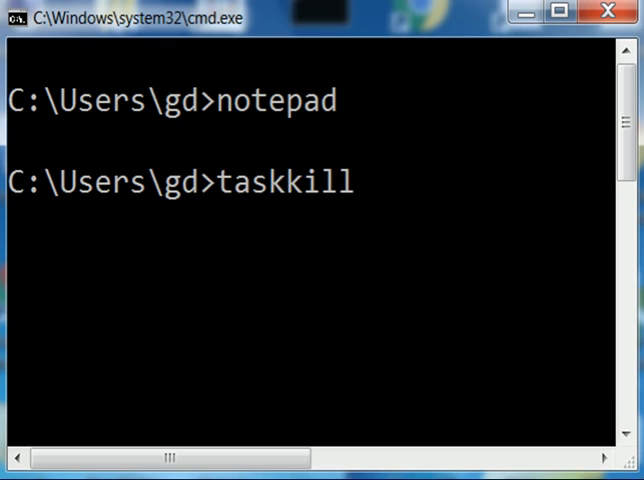
text( /PID)
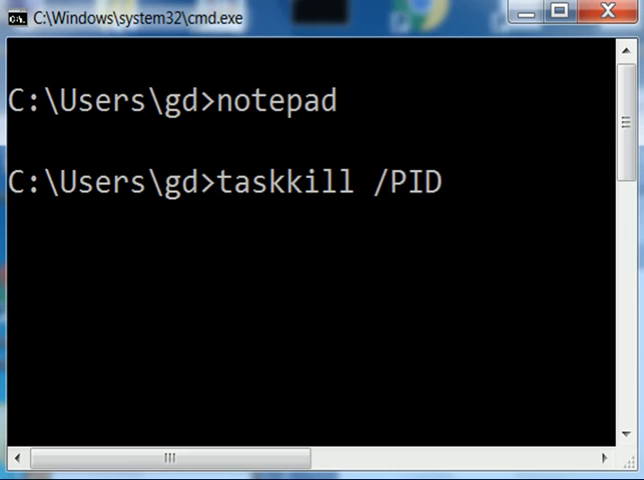
text( 2620)
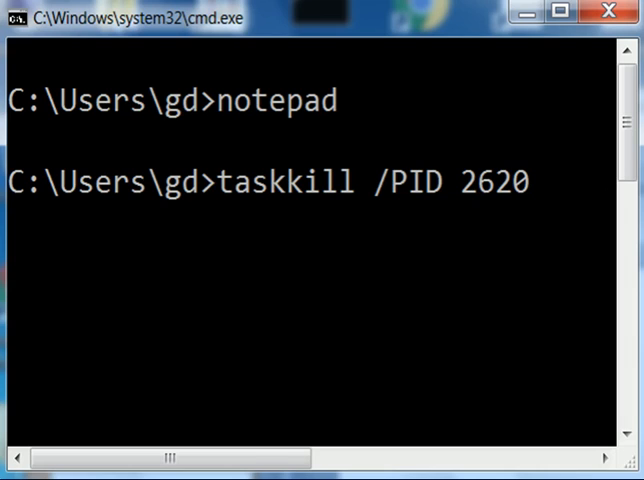
- Run taskkill /PID 2620 and get the termination success message
key(Return)
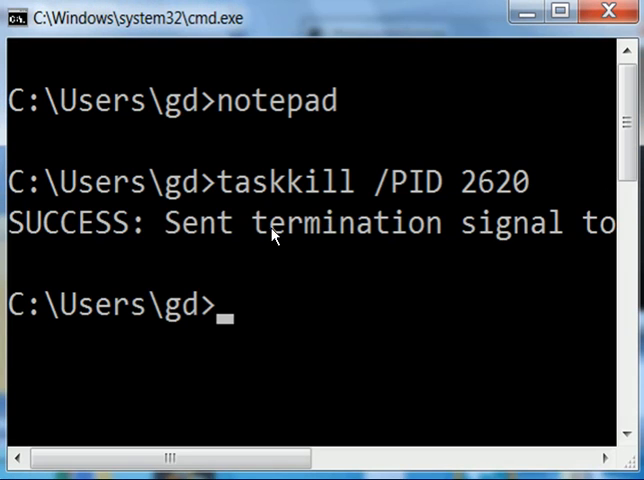